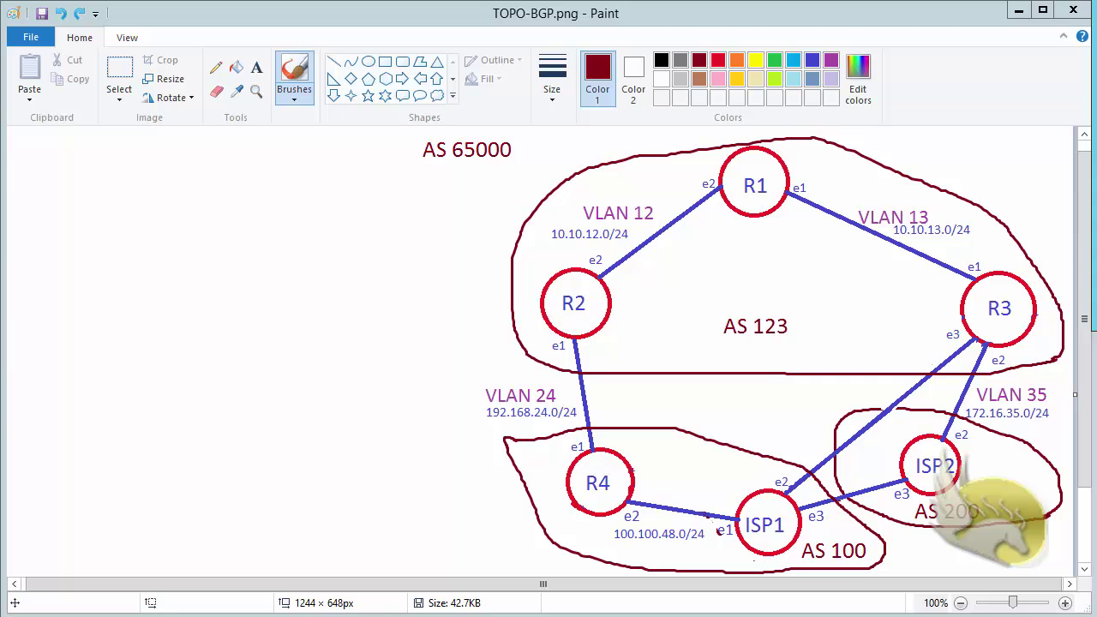
- Add the text label WEIGHT in the blank area beside the network topology, level with router R1
{"action": "left_click", "coordinate": [256, 67]}
{"action": "left_click", "coordinate": [45, 174]}
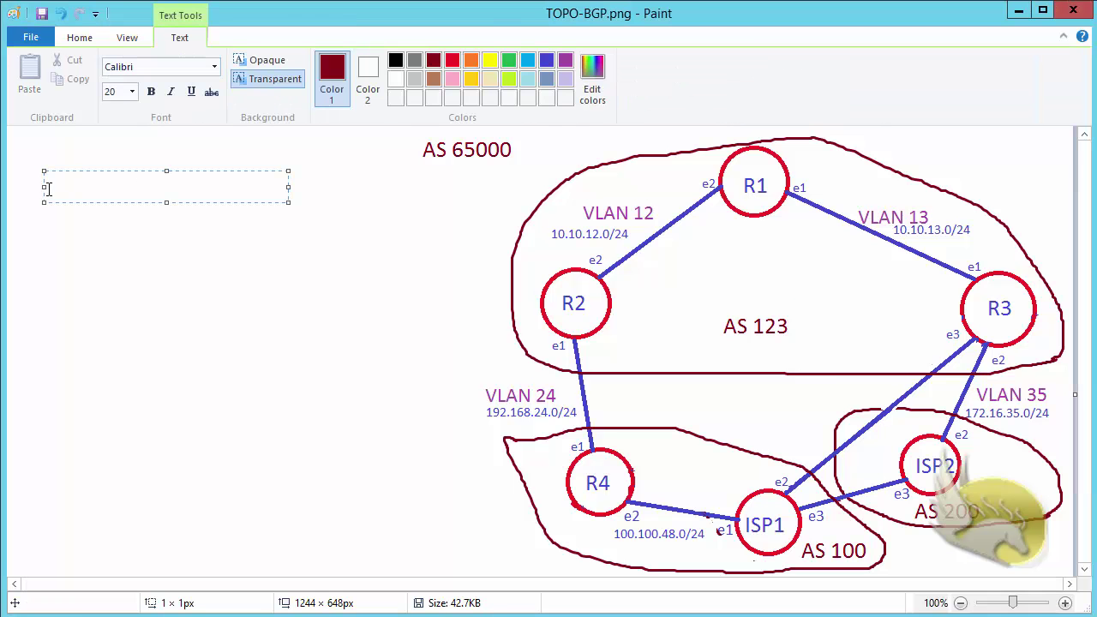
{"action": "type", "text": "WEIGHT"}
{"action": "left_click", "coordinate": [94, 226]}
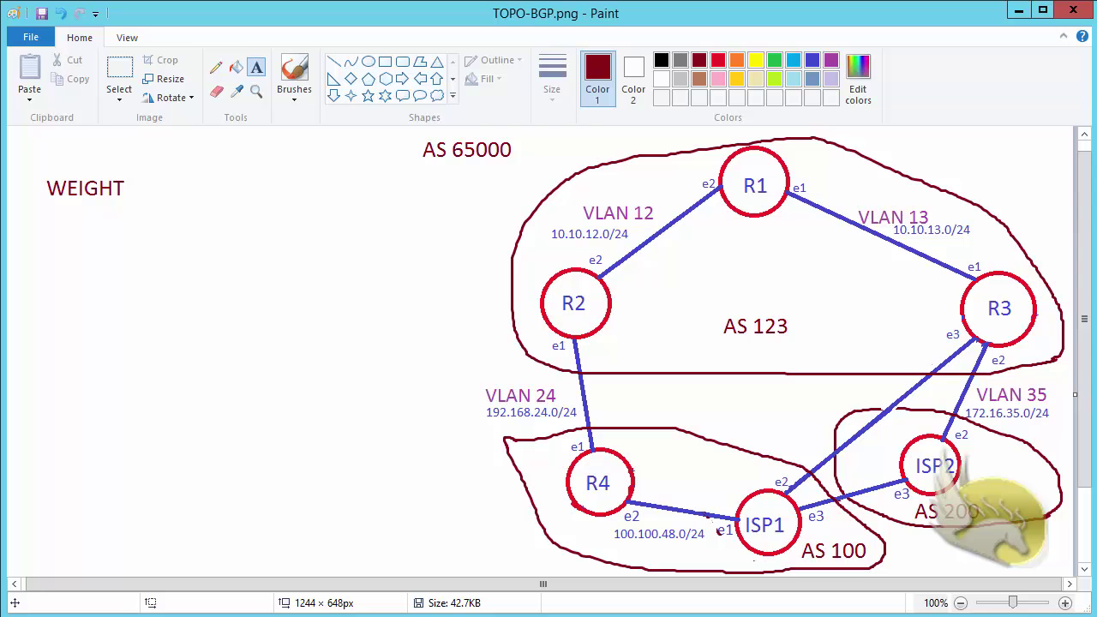
- Switch to WinBox on R1 and run a traceroute to 100.100.11.100
{"action": "key", "text": "alt+Tab"}
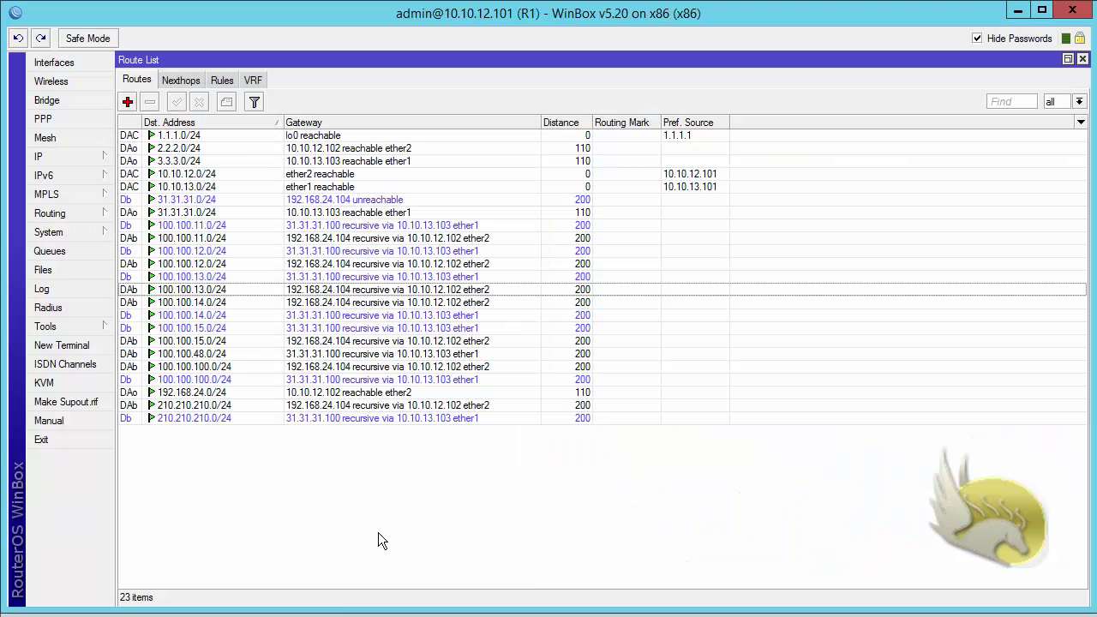
{"action": "left_click", "coordinate": [89, 326]}
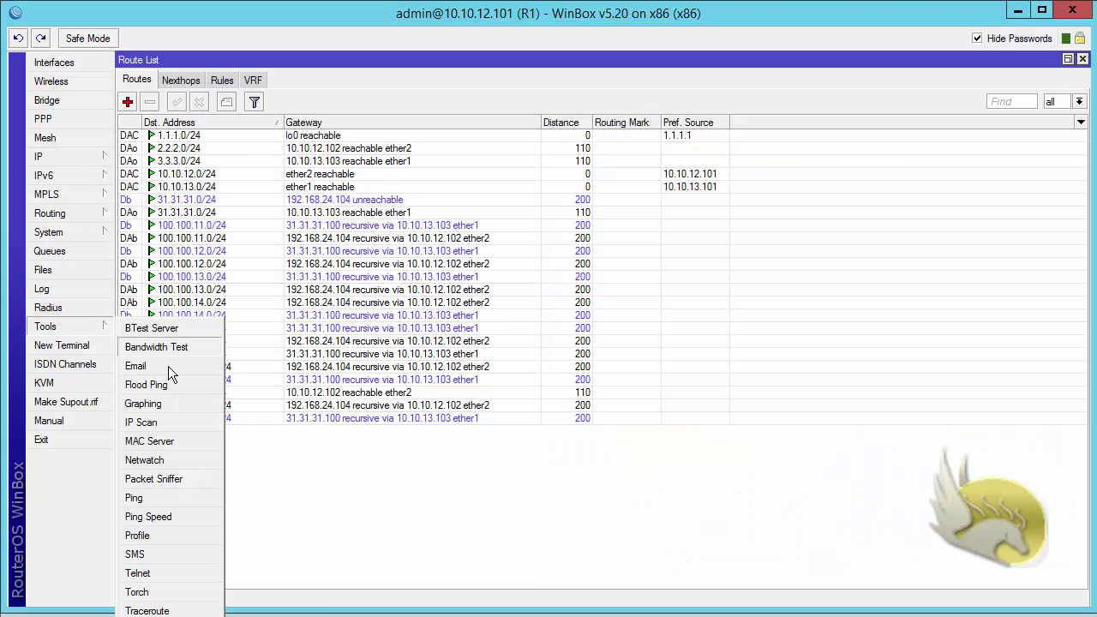
{"action": "left_click", "coordinate": [172, 610]}
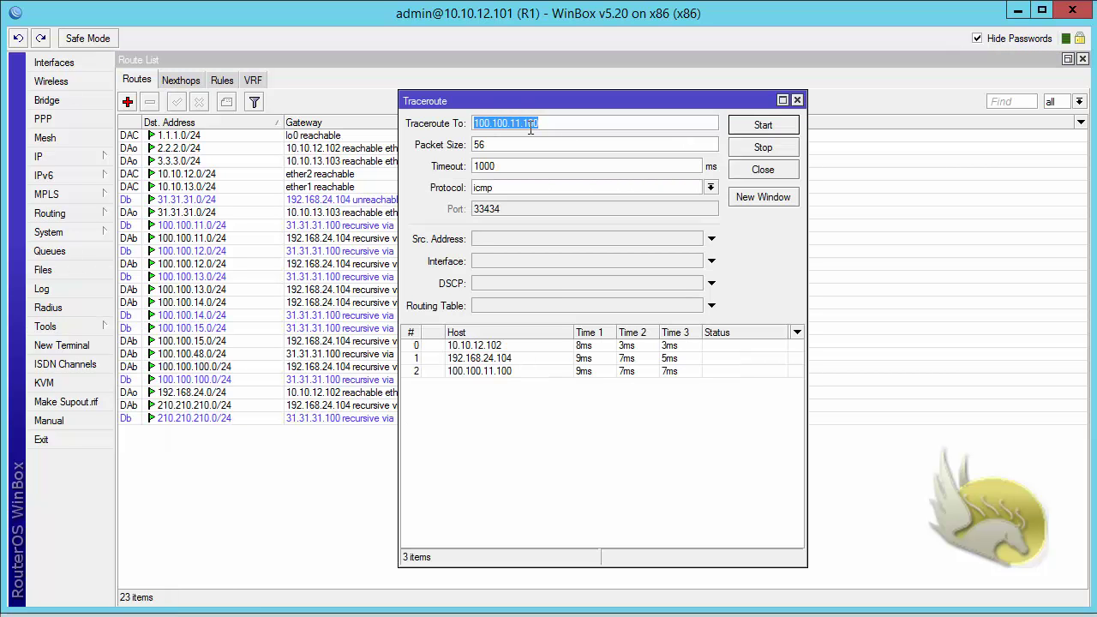
{"action": "left_click", "coordinate": [759, 126]}
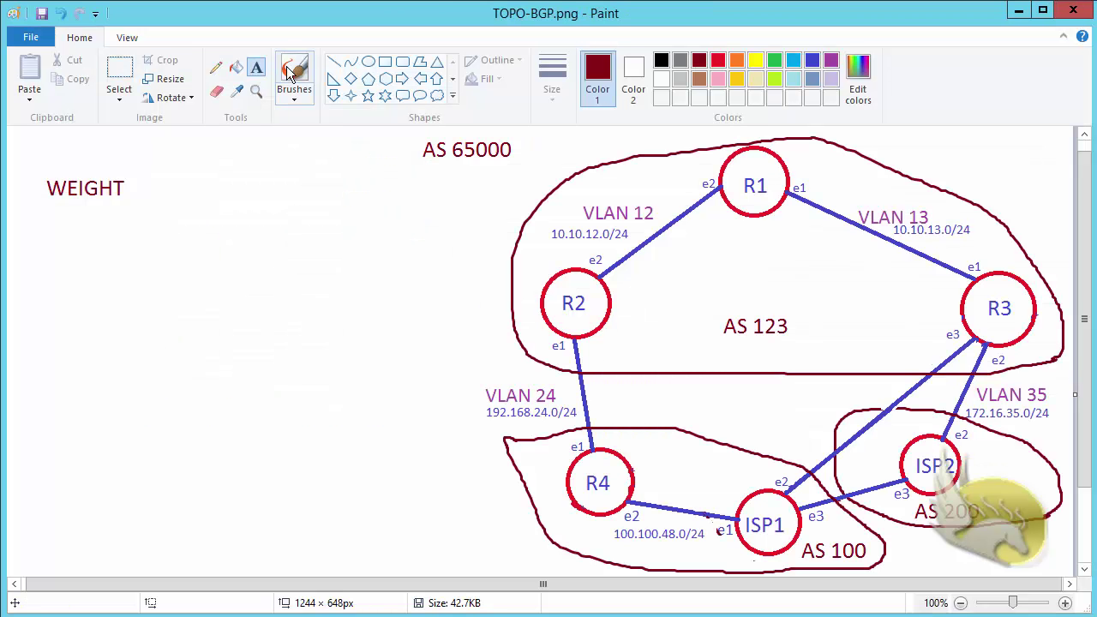
- Switch to Paint, brush an arrow from R2 past R4 toward ISP1 to illustrate the traced path, and undo it
{"action": "left_click", "coordinate": [290, 75]}
{"action": "mouse_move", "coordinate": [618, 309]}
{"action": "left_mouse_down"}
{"action": "mouse_move", "coordinate": [623, 427]}
{"action": "mouse_move", "coordinate": [643, 475]}
{"action": "mouse_move", "coordinate": [691, 485]}
{"action": "mouse_move", "coordinate": [684, 497]}
{"action": "left_mouse_up"}
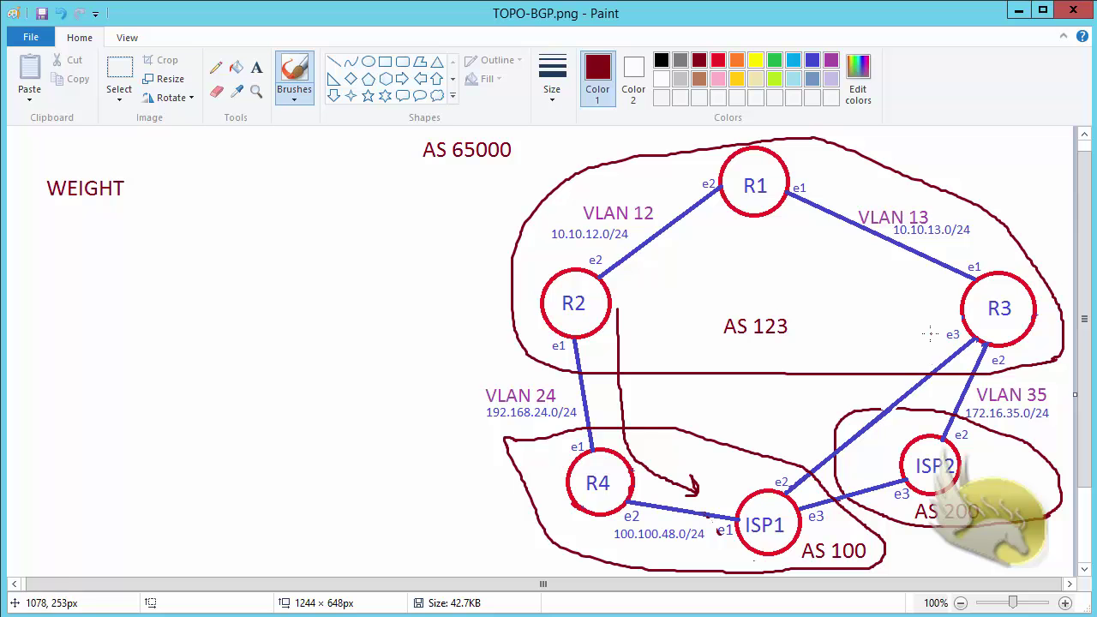
{"action": "key", "text": "ctrl+z"}
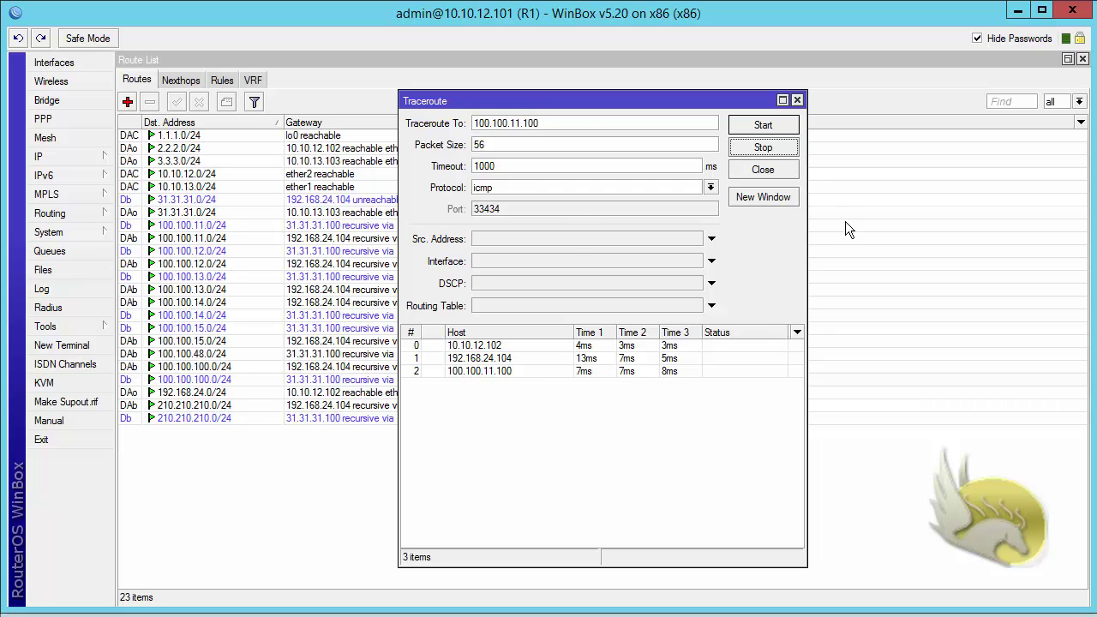
- Back in WinBox, close the traceroute and create a new routing filter with the chain name WEIGHT
{"action": "left_click", "coordinate": [781, 176]}
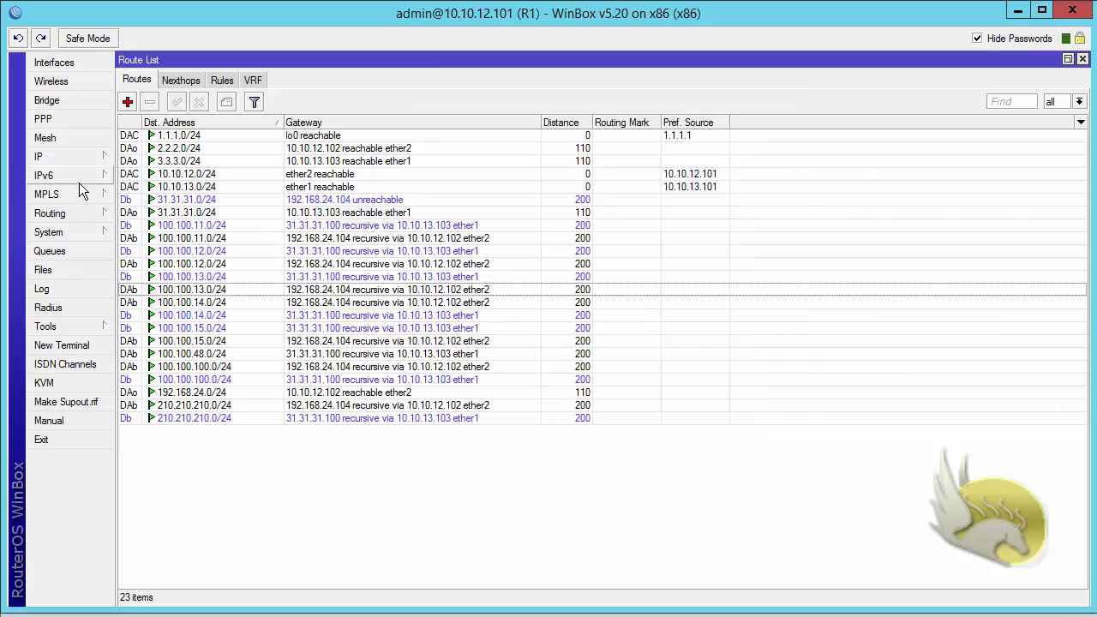
{"action": "left_click", "coordinate": [85, 214]}
{"action": "left_click", "coordinate": [151, 249]}
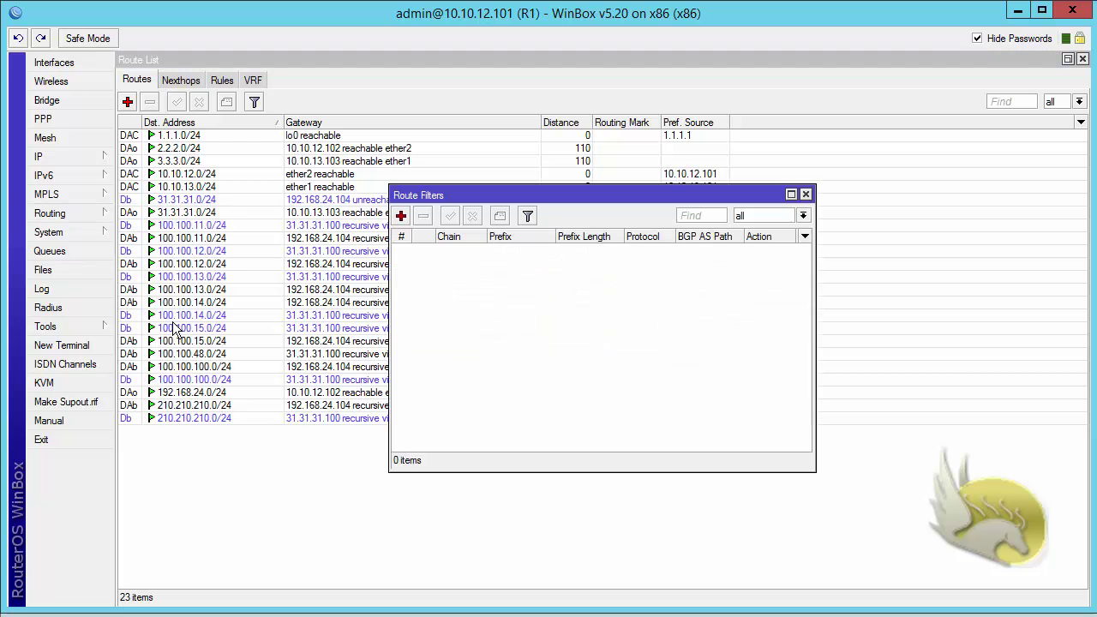
{"action": "double_click", "coordinate": [463, 194]}
{"action": "left_click", "coordinate": [126, 80]}
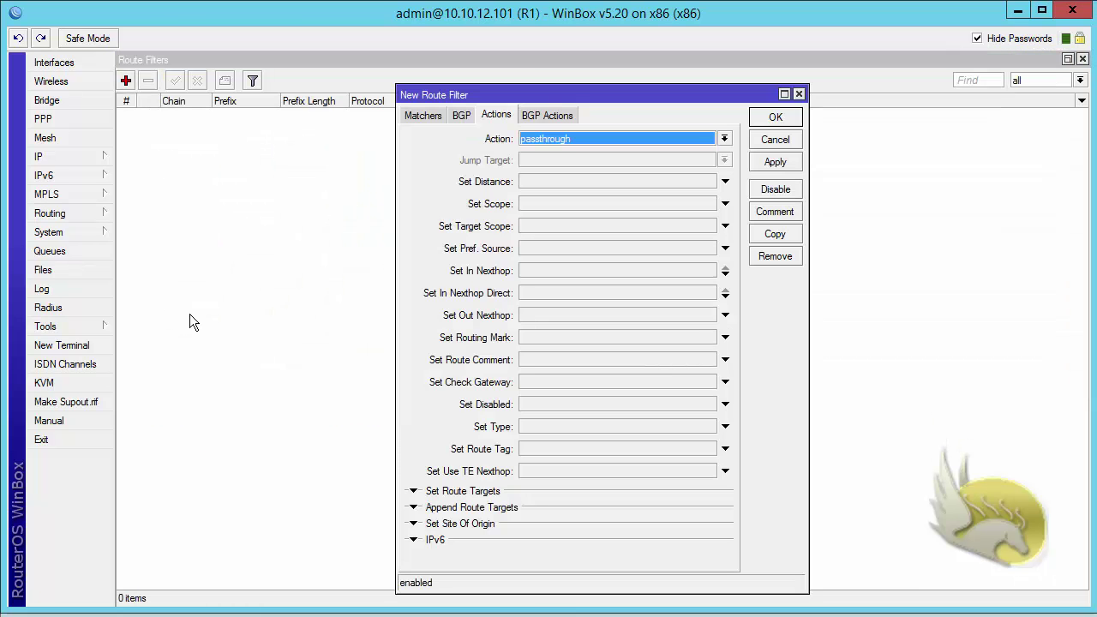
{"action": "left_click", "coordinate": [422, 116]}
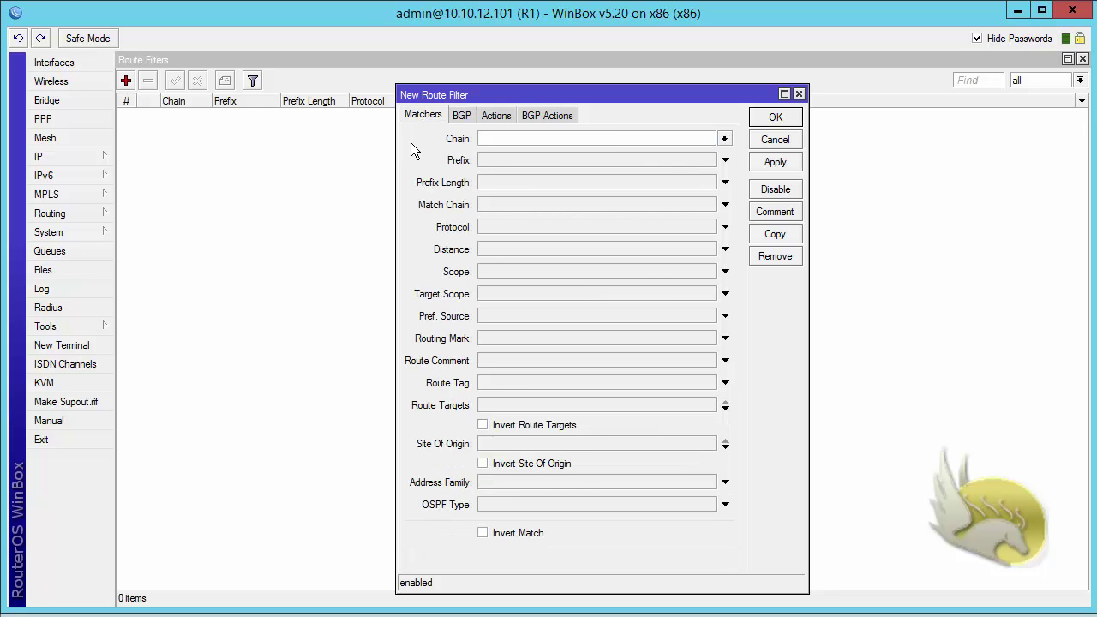
{"action": "type", "text": "WEIGHT"}
- Set the new route filter's action to accept
{"action": "left_click", "coordinate": [462, 117]}
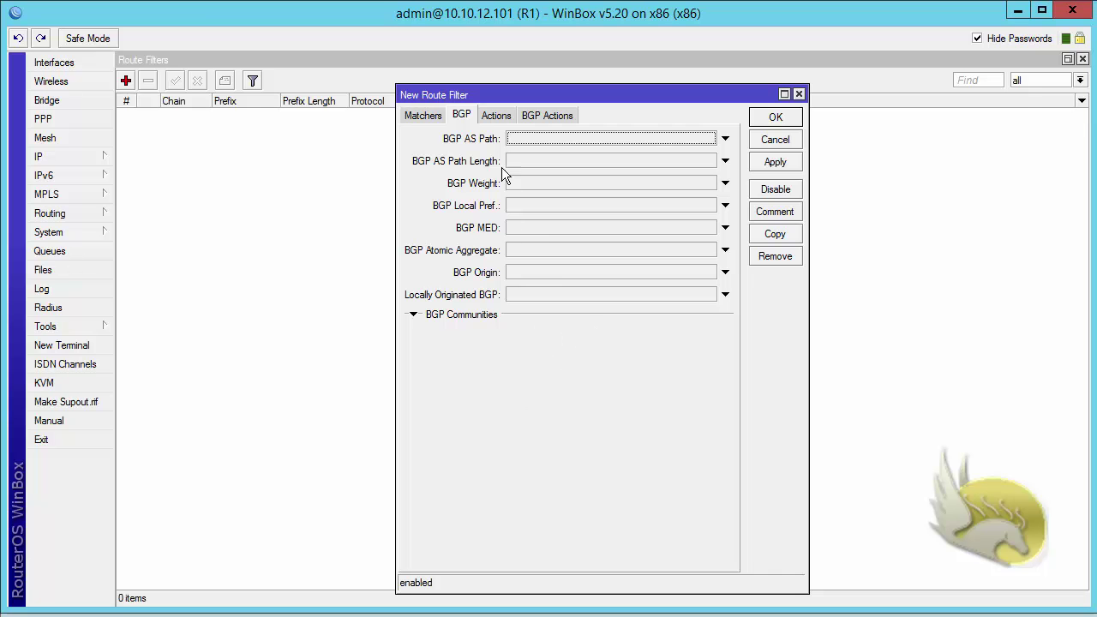
{"action": "left_click", "coordinate": [497, 117]}
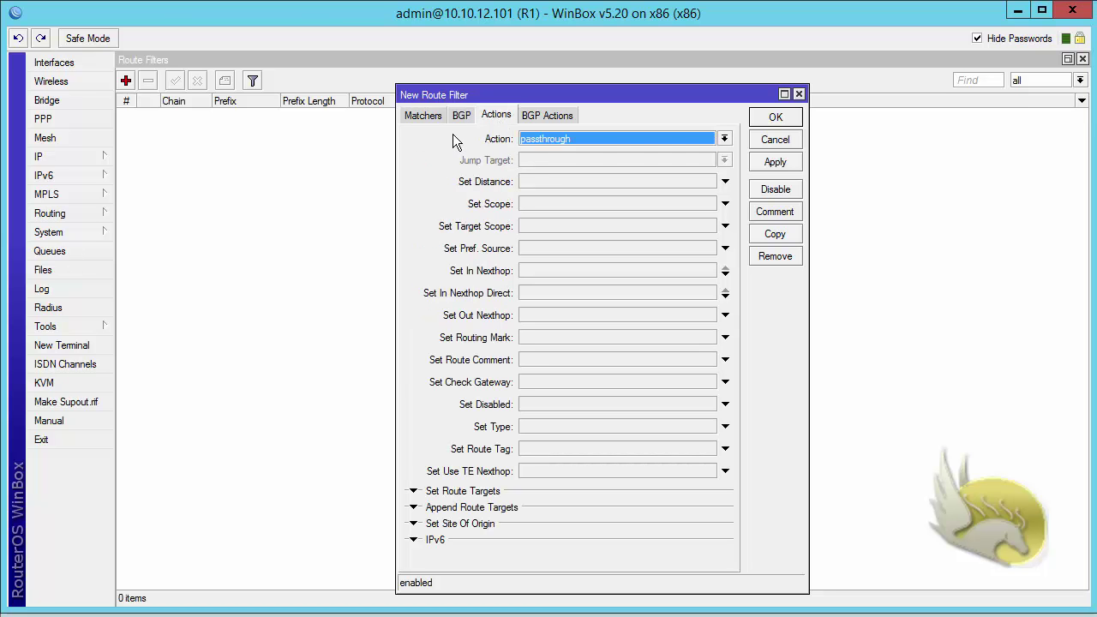
{"action": "left_click", "coordinate": [724, 140]}
{"action": "left_click", "coordinate": [720, 154]}
- Make the filter set the BGP weight to 50000 and save the rule
{"action": "left_click", "coordinate": [551, 117]}
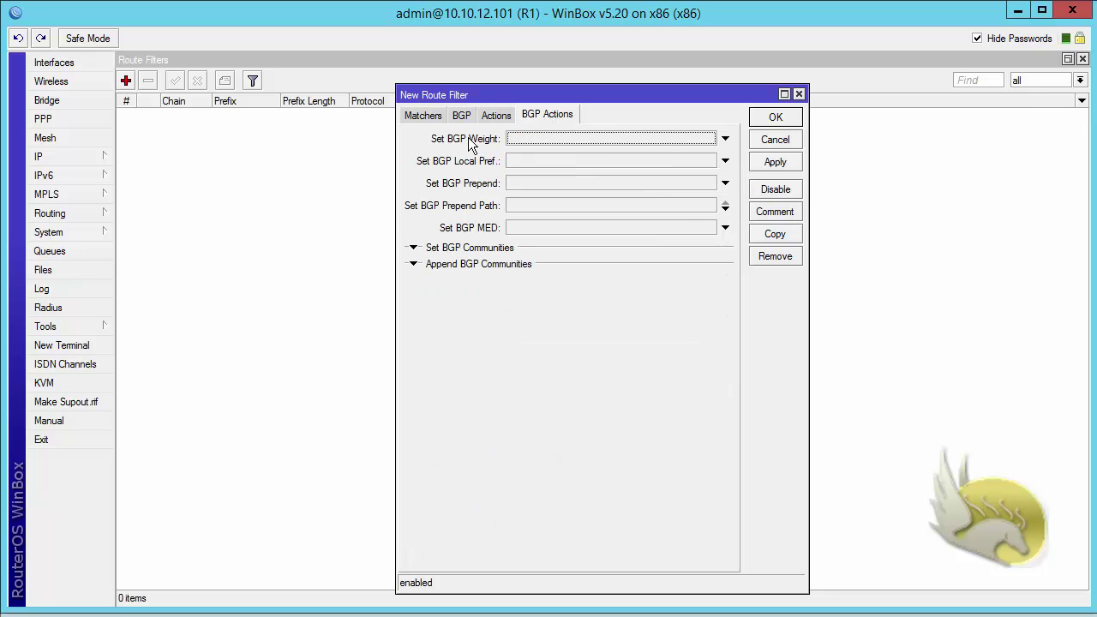
{"action": "left_click", "coordinate": [530, 141]}
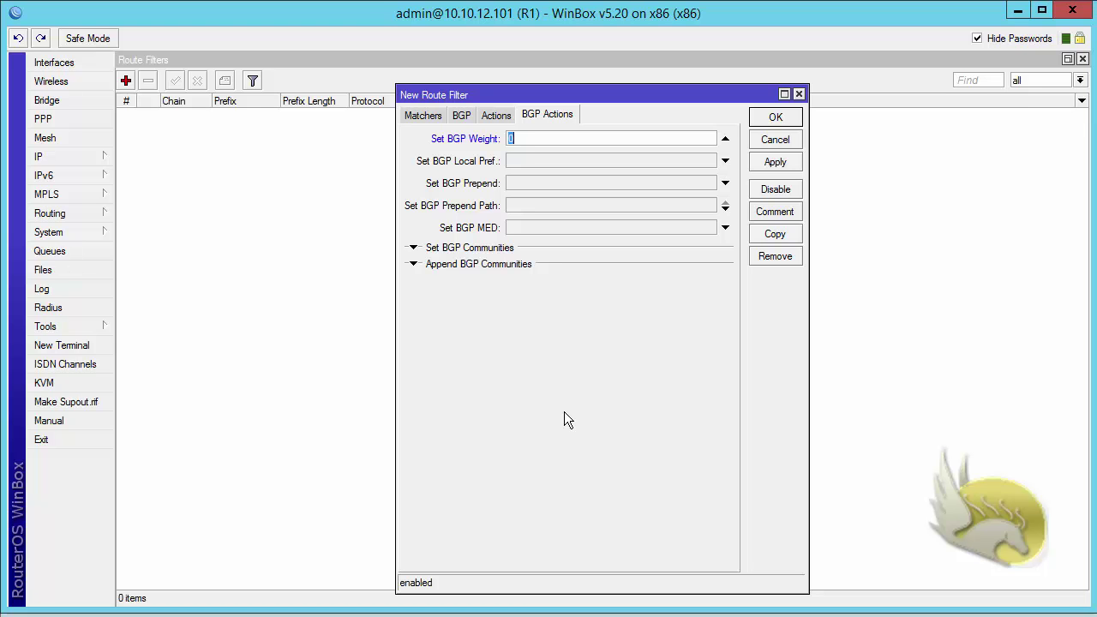
{"action": "type", "text": "50000"}
{"action": "left_click", "coordinate": [765, 164]}
{"action": "left_click", "coordinate": [771, 119]}
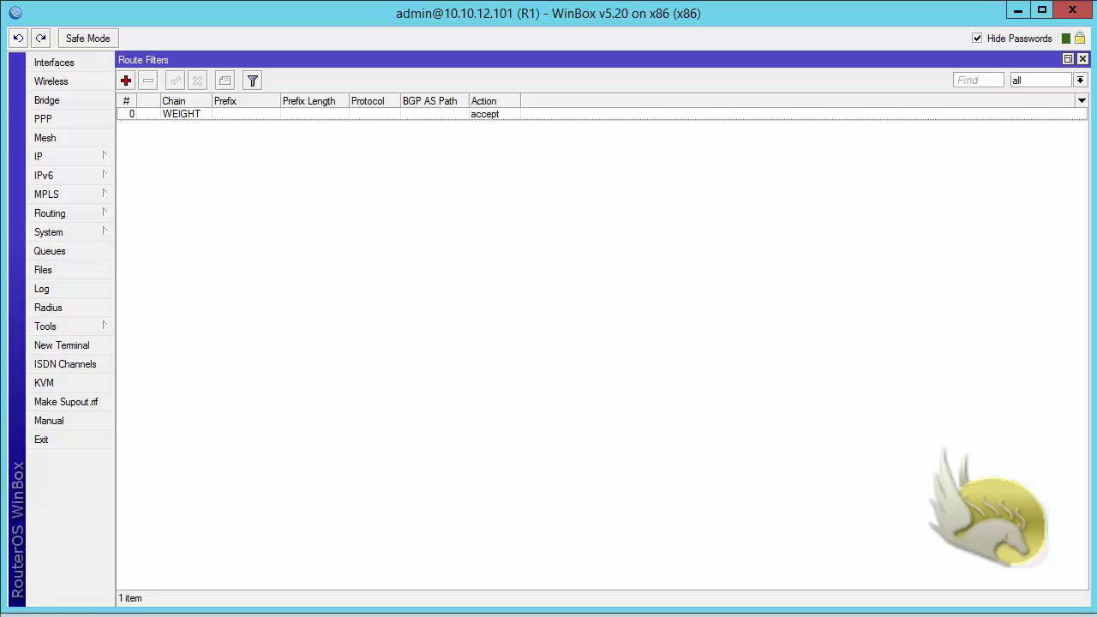
- Assign WEIGHT as the In Filter of the BGP peer R3 and save the peer
{"action": "key", "text": "alt+Tab"}
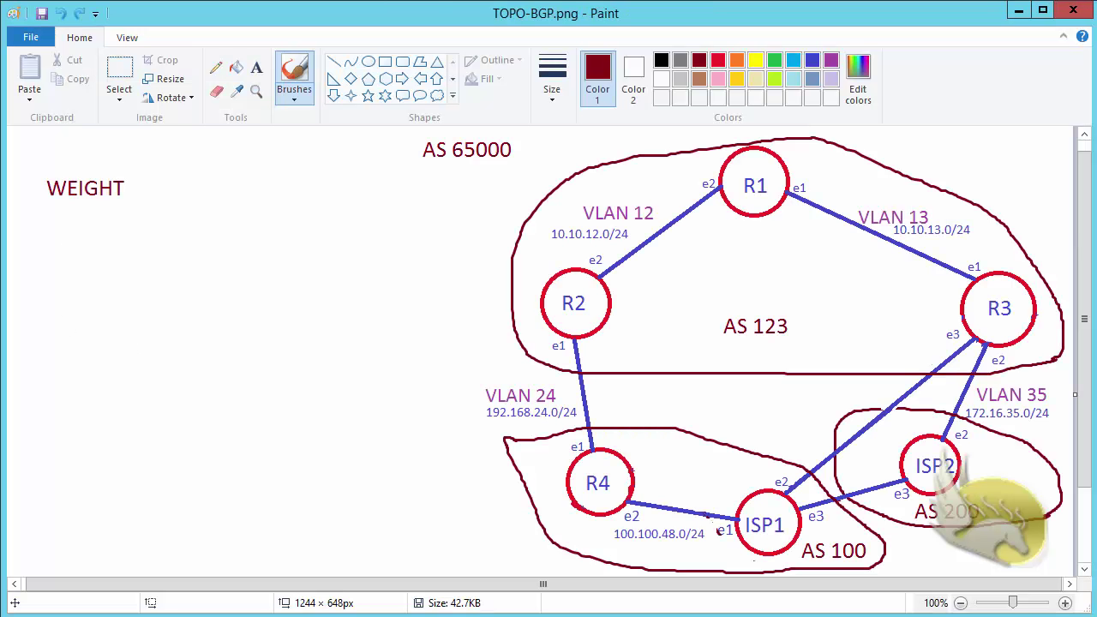
{"action": "key", "text": "alt+Tab"}
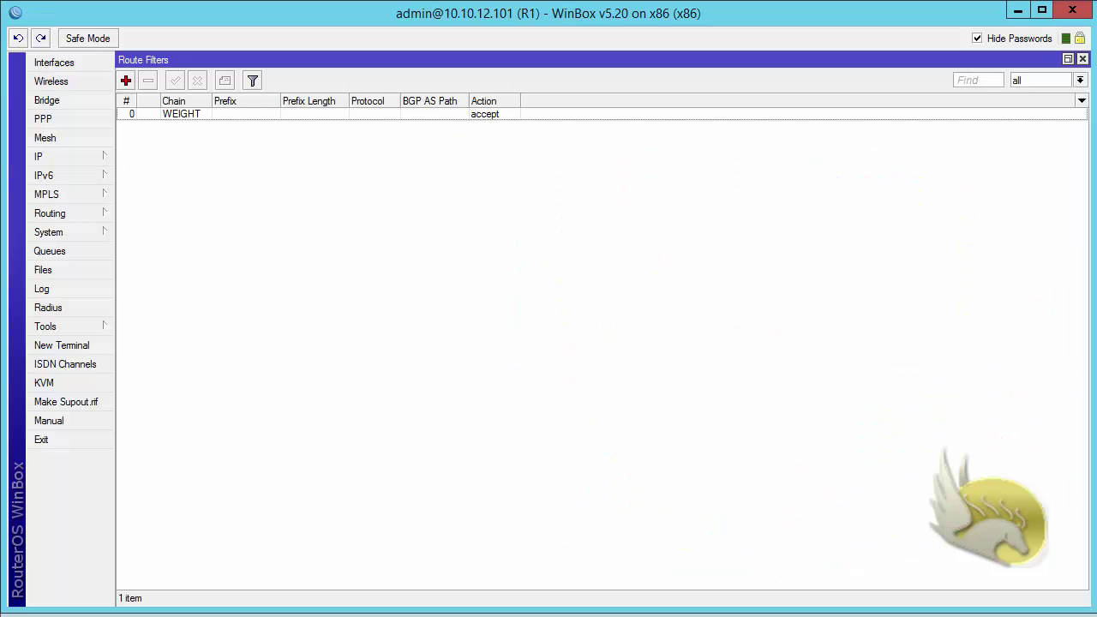
{"action": "left_click", "coordinate": [79, 213]}
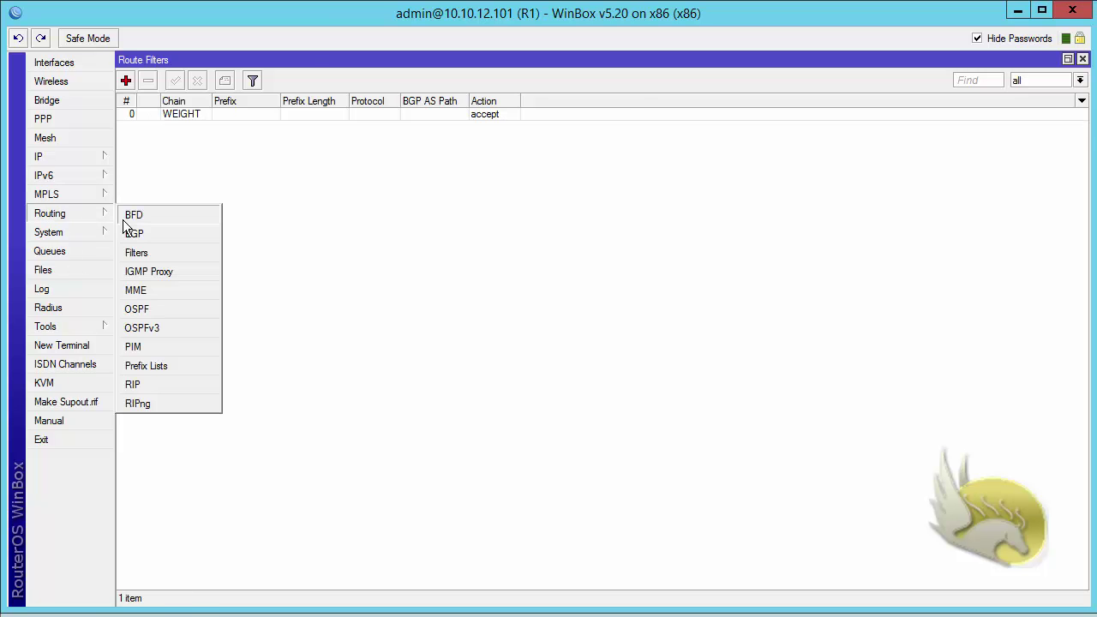
{"action": "left_click", "coordinate": [137, 232]}
{"action": "left_click", "coordinate": [216, 80]}
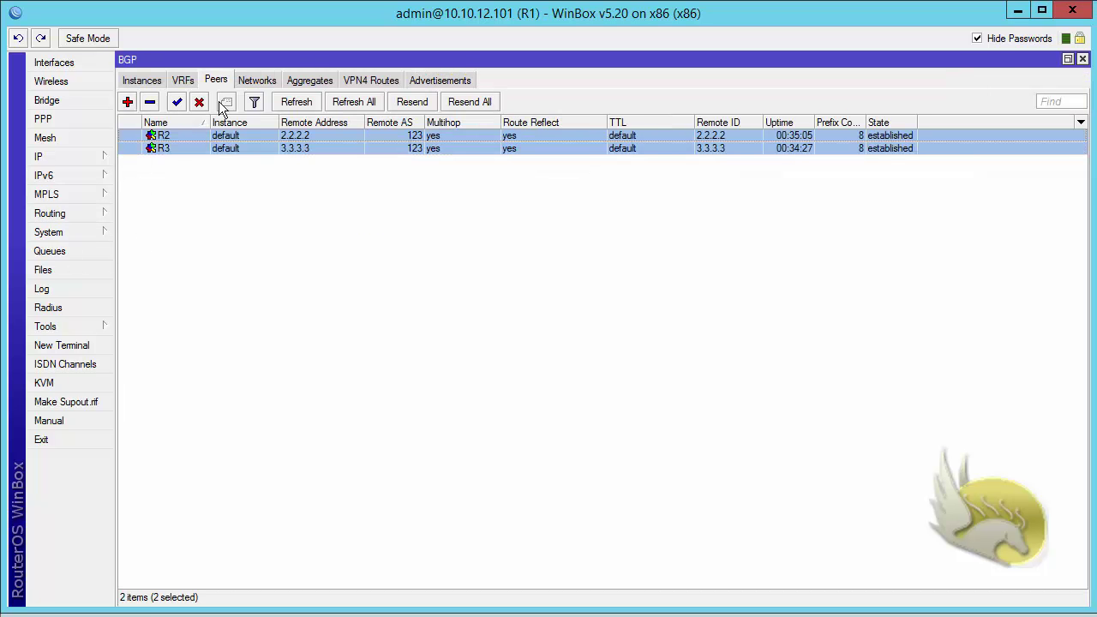
{"action": "left_click", "coordinate": [185, 161]}
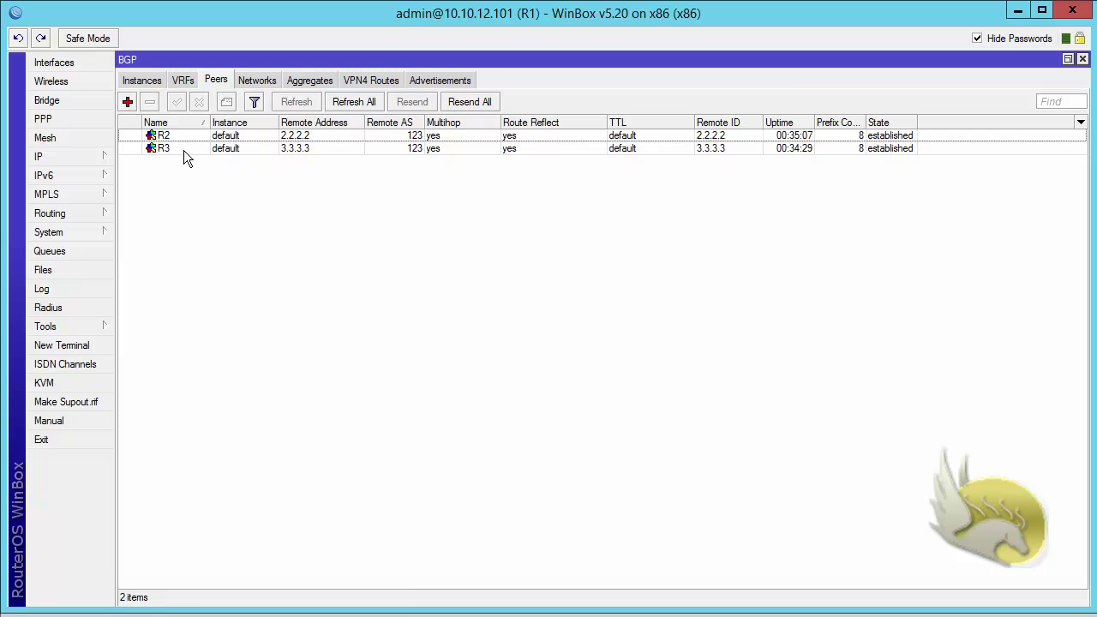
{"action": "double_click", "coordinate": [184, 149]}
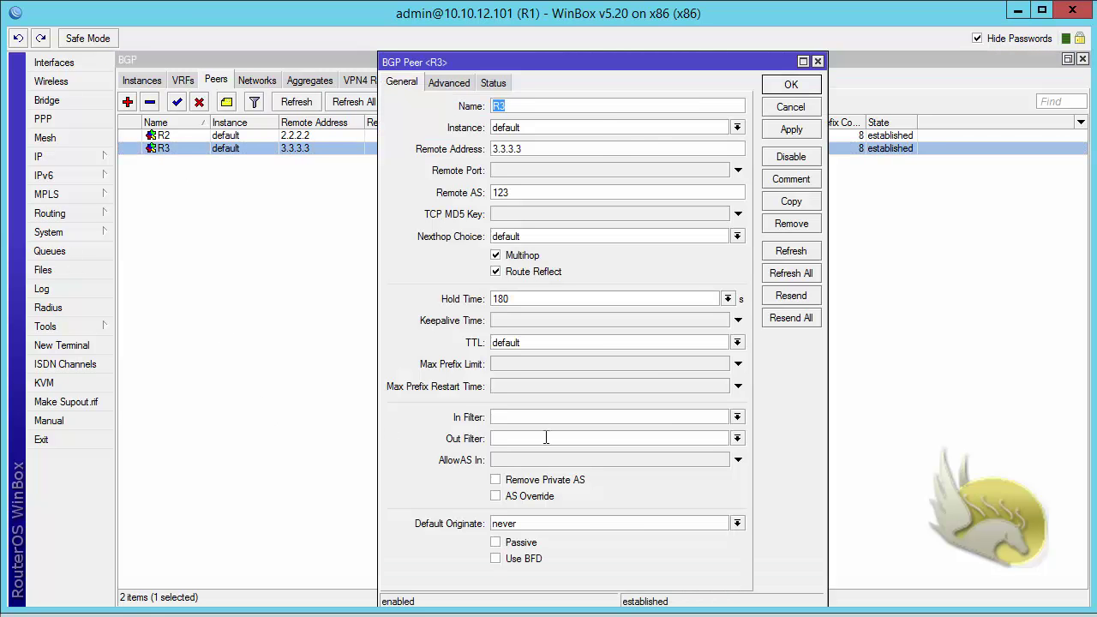
{"action": "left_click", "coordinate": [742, 418]}
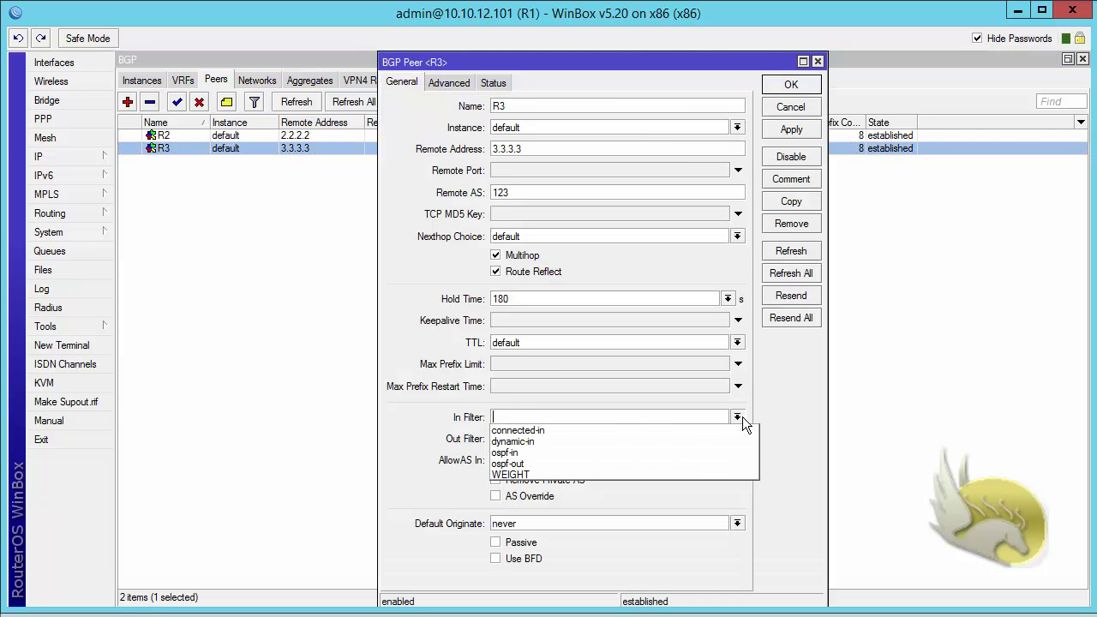
{"action": "left_click", "coordinate": [715, 474]}
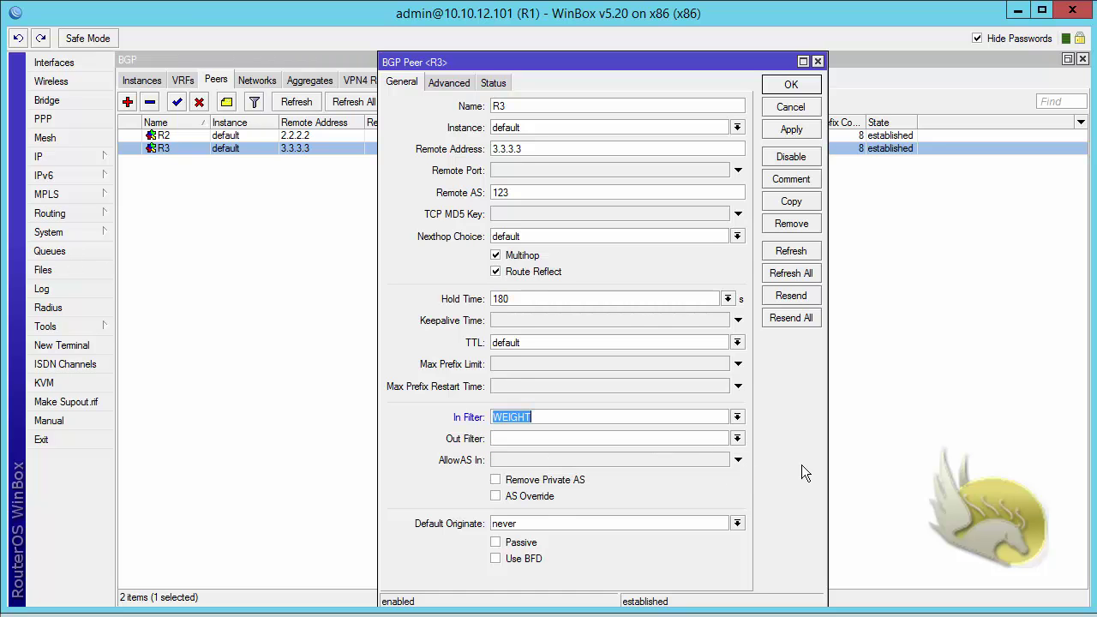
{"action": "left_click", "coordinate": [787, 134]}
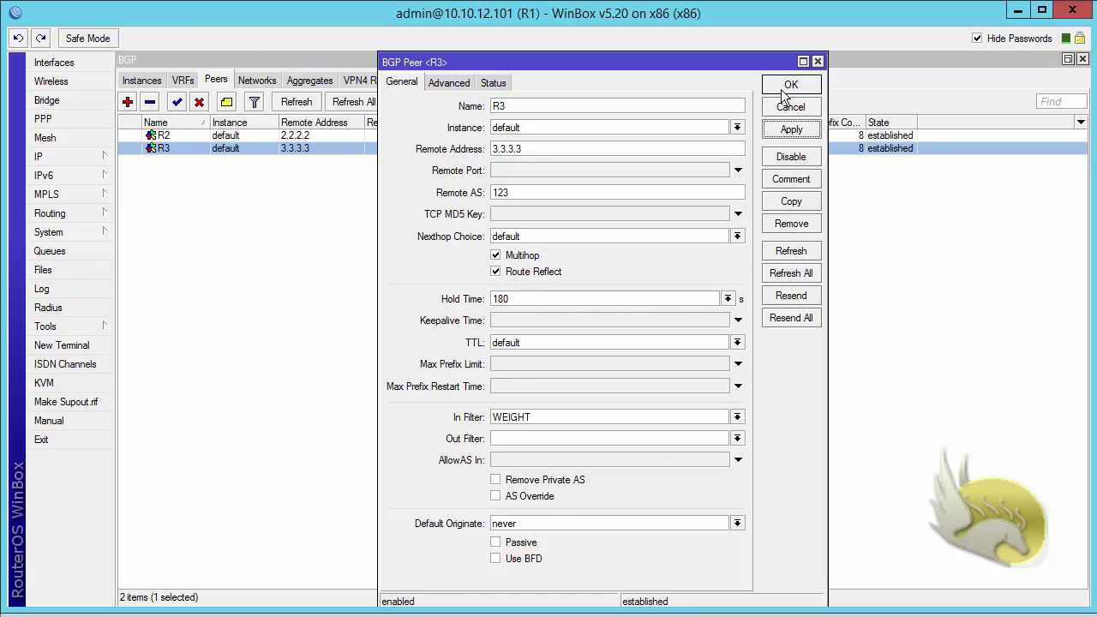
{"action": "left_click", "coordinate": [784, 89]}
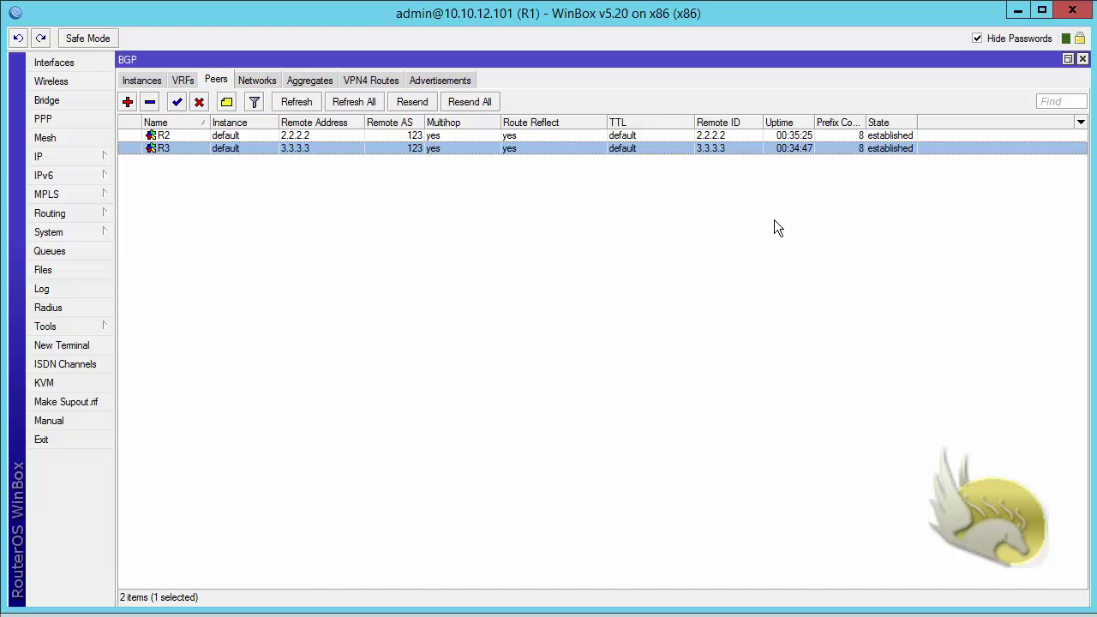
- Review the IP route list and inspect the BGP weight of the 100.100.12.0/24 route via 31.31.31.100
{"action": "left_click", "coordinate": [89, 160]}
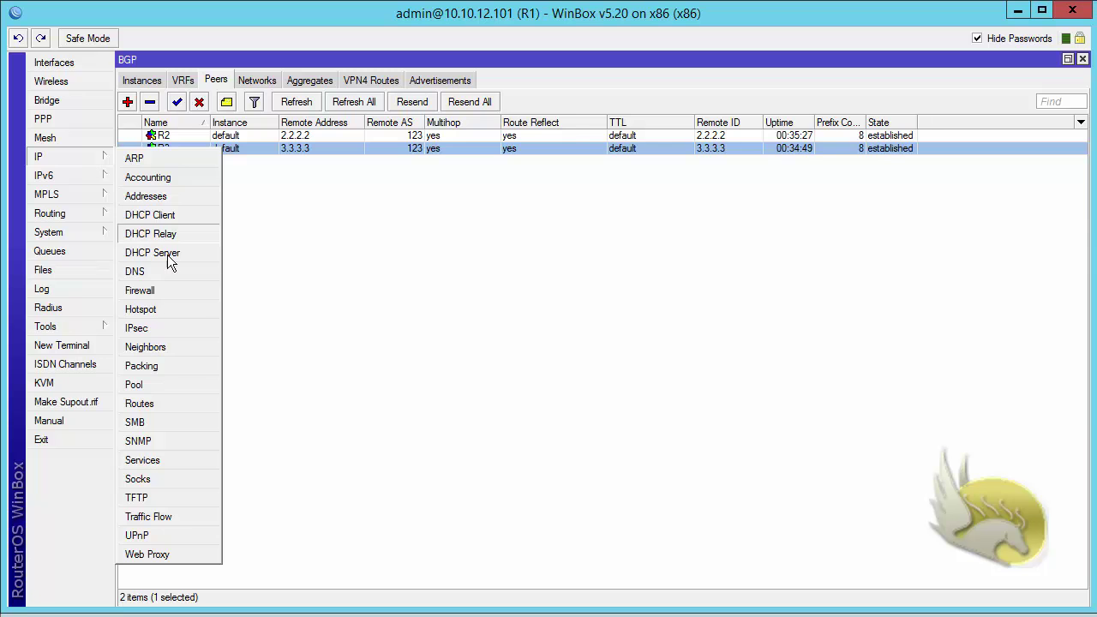
{"action": "left_click", "coordinate": [174, 400]}
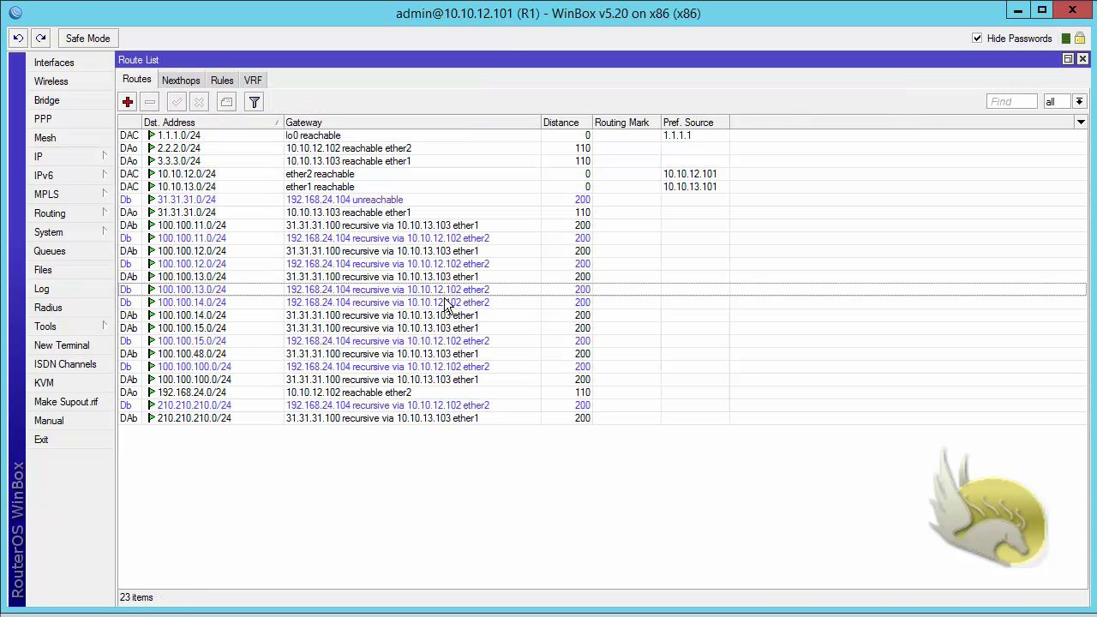
{"action": "left_click", "coordinate": [382, 252]}
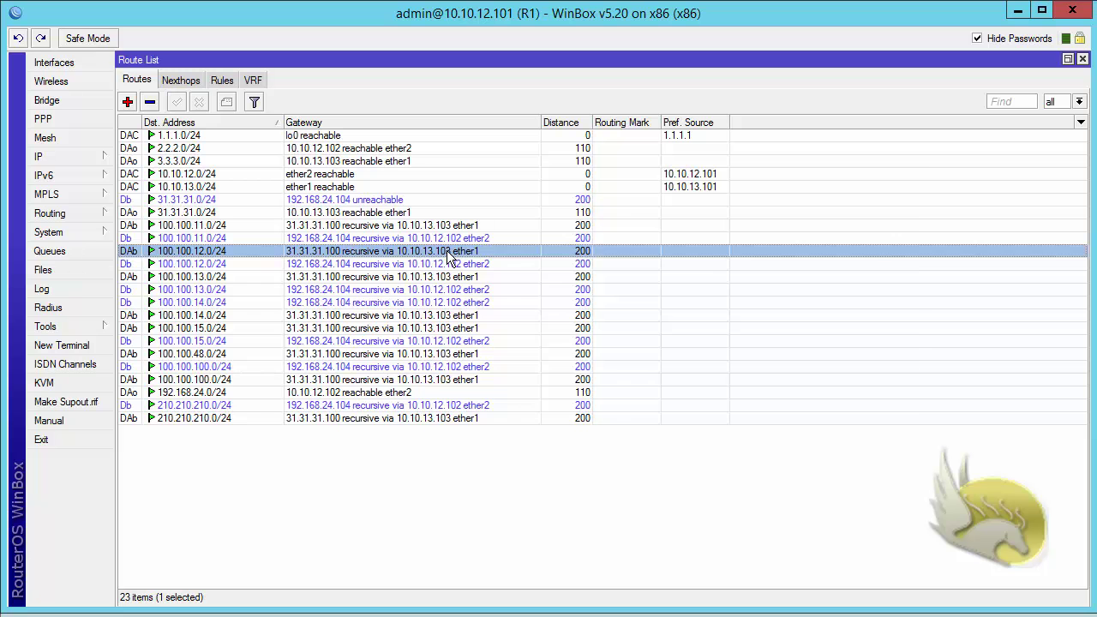
{"action": "double_click", "coordinate": [447, 253]}
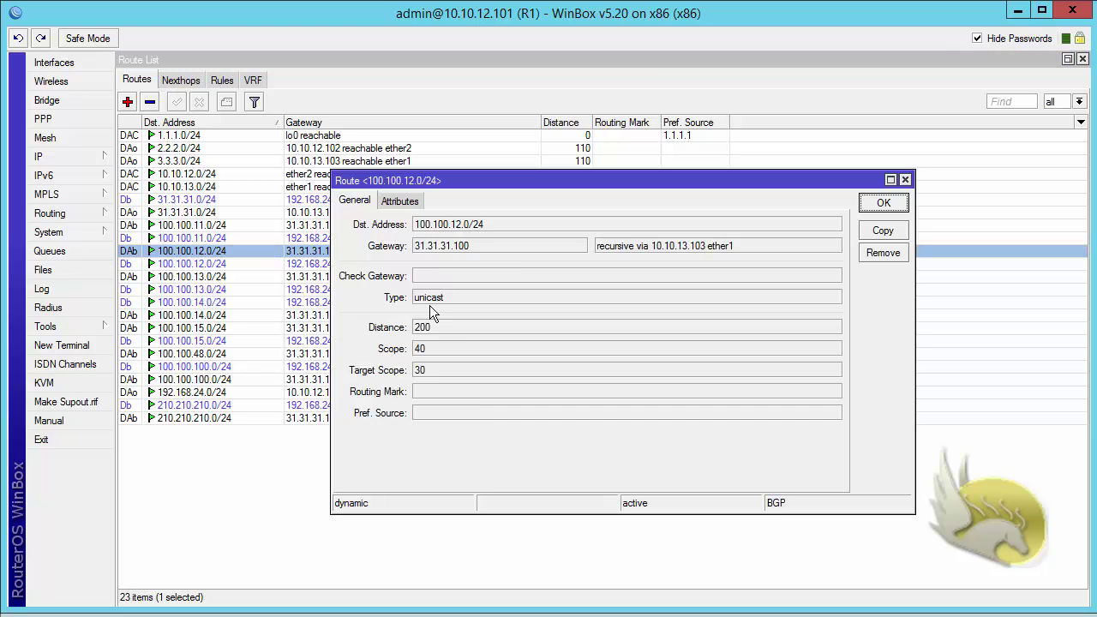
{"action": "left_click", "coordinate": [394, 205]}
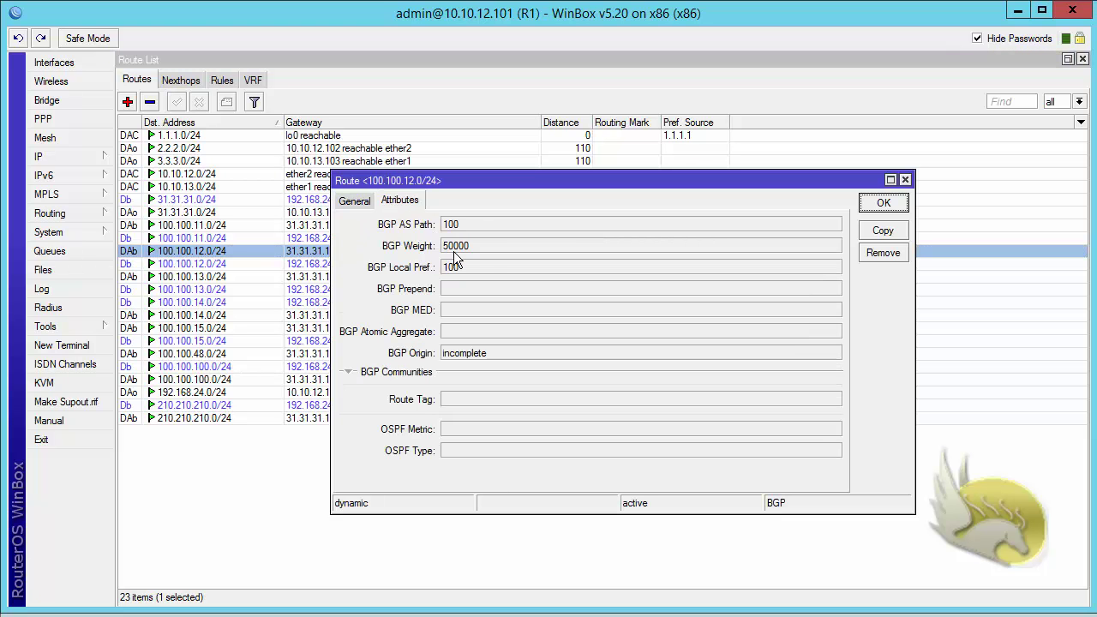
{"action": "double_click", "coordinate": [481, 246]}
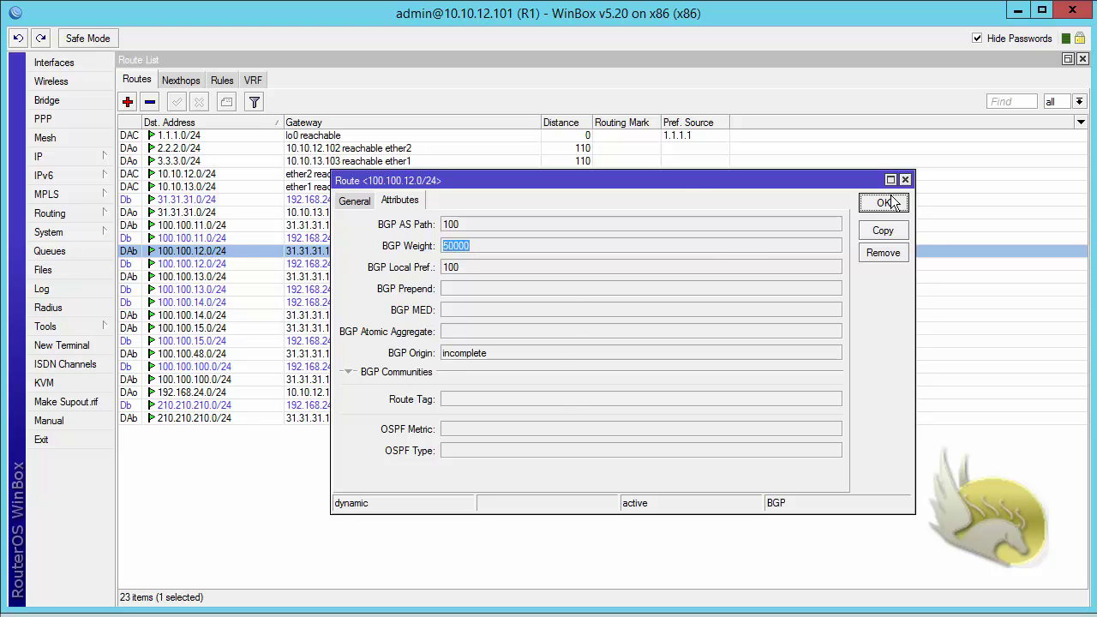
{"action": "left_click", "coordinate": [883, 202]}
- Run a traceroute to 100.100.11.100, check its first hop, and close the traceroute tool
{"action": "left_click", "coordinate": [52, 327]}
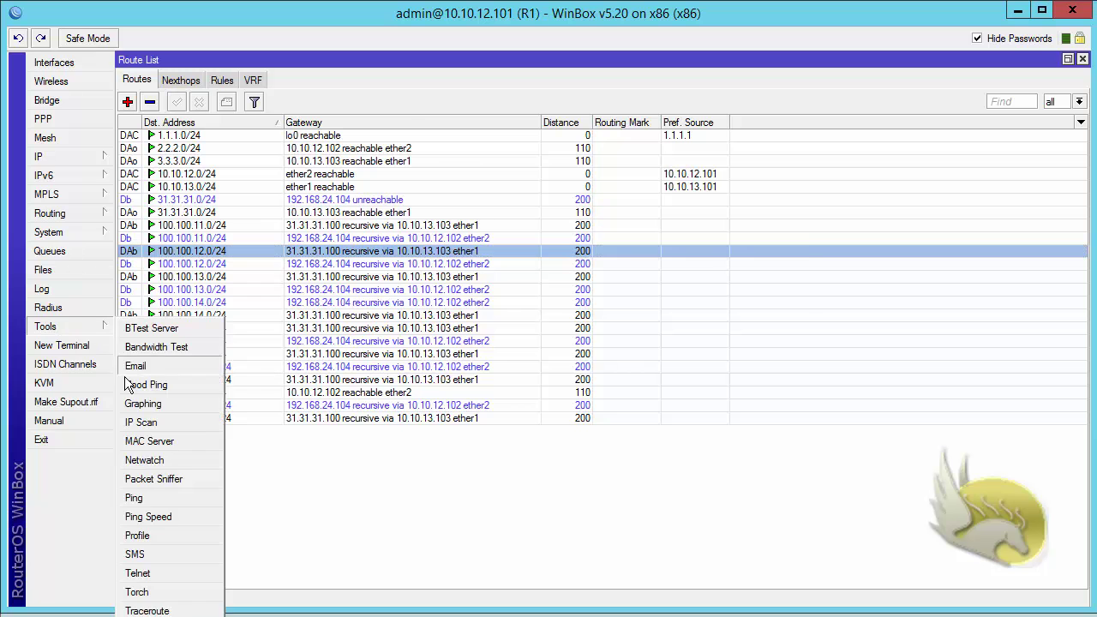
{"action": "left_click", "coordinate": [148, 610]}
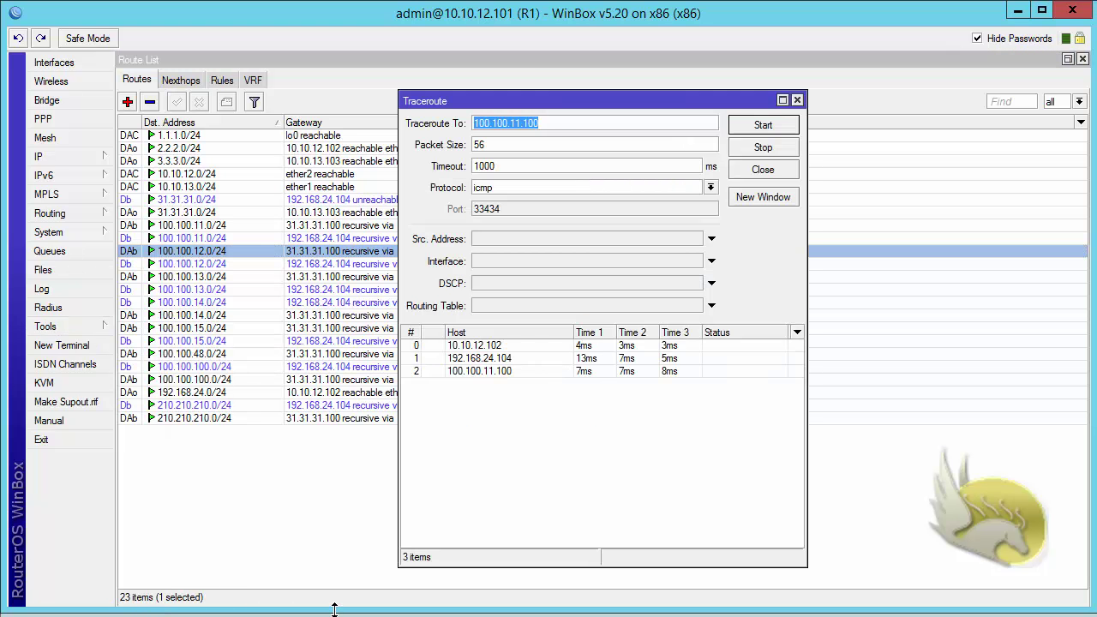
{"action": "left_click", "coordinate": [765, 127]}
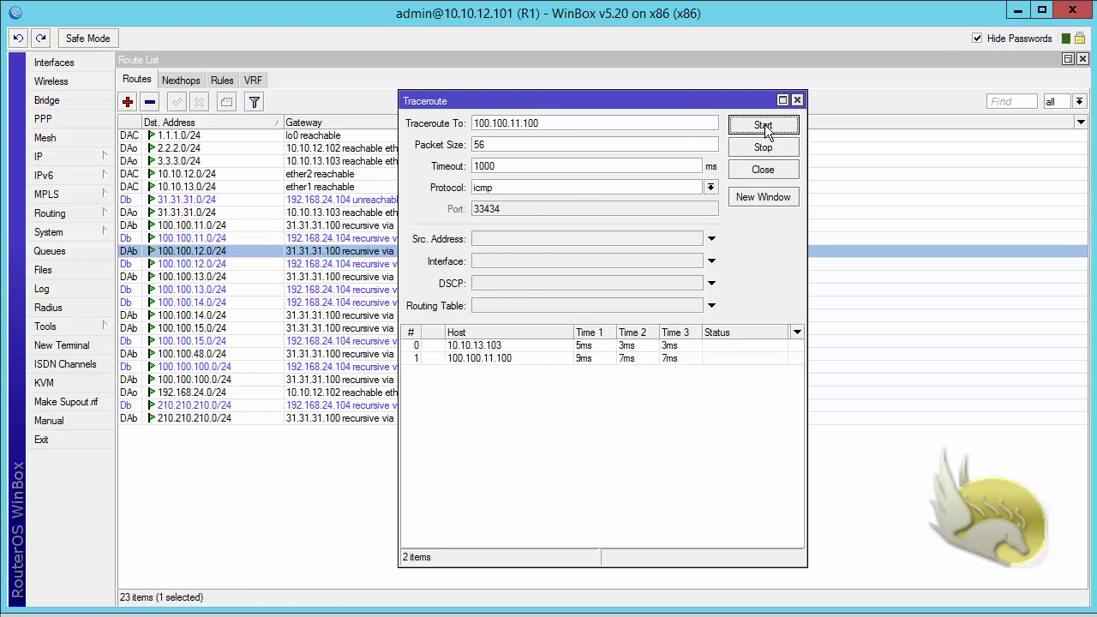
{"action": "left_click", "coordinate": [510, 348]}
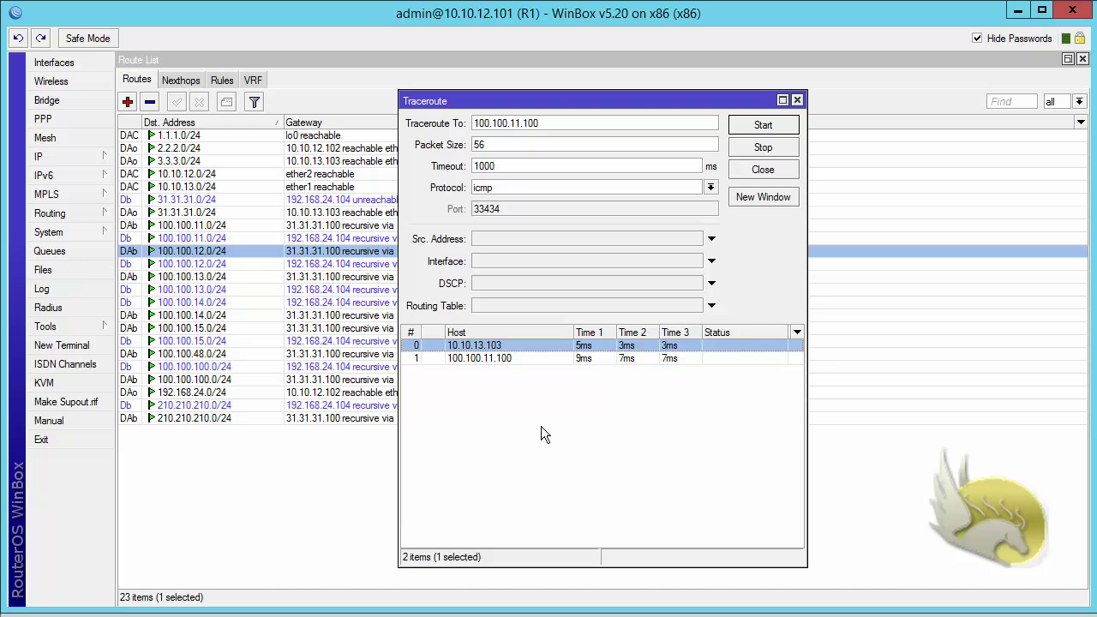
{"action": "left_click", "coordinate": [759, 149]}
{"action": "left_click", "coordinate": [763, 169]}
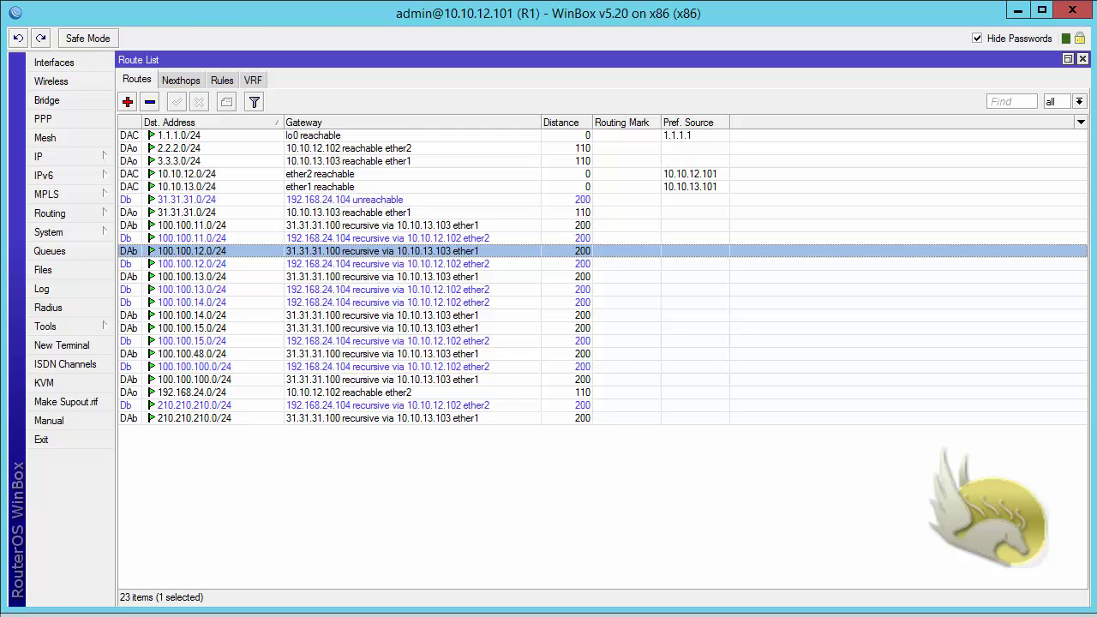
- Switch to the TOPO-BGP.png topology diagram in Paint and compare it with R1's route list in WinBox
{"action": "key", "text": "alt+Tab"}
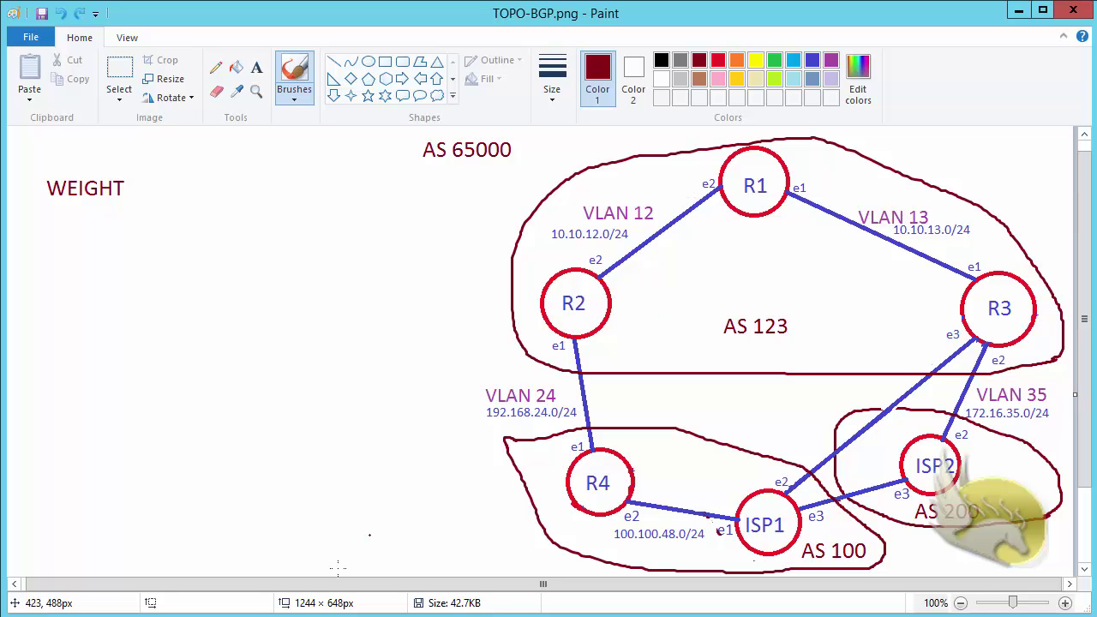
{"action": "key", "text": "alt+Tab"}
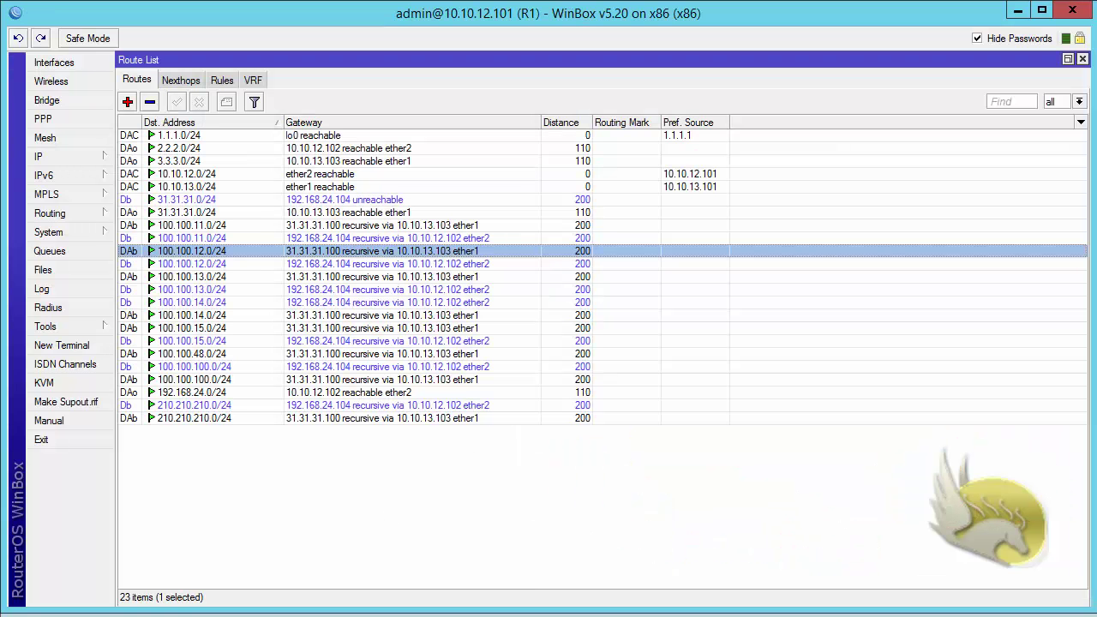
{"action": "key", "text": "alt+Tab"}
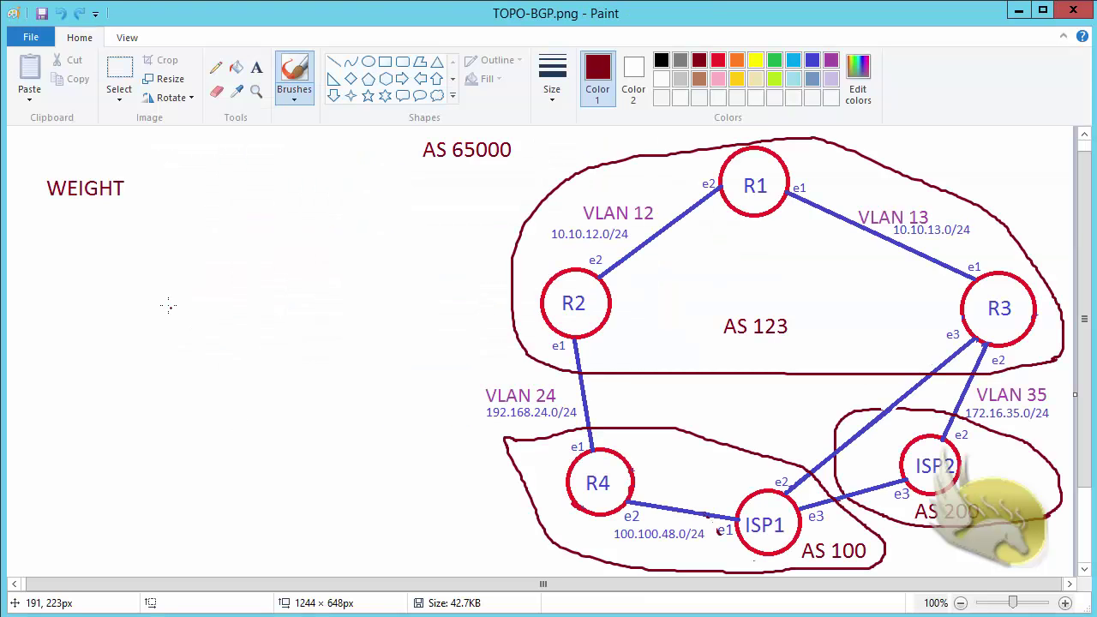